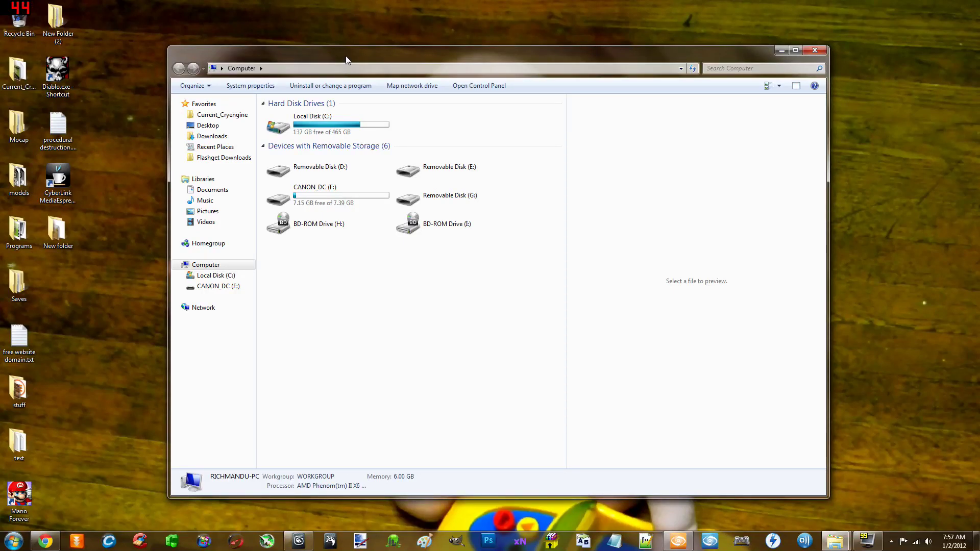
- Go to the Current_Cryengine folder through the Favorites sidebar
drag(345, 56, 345, 60)
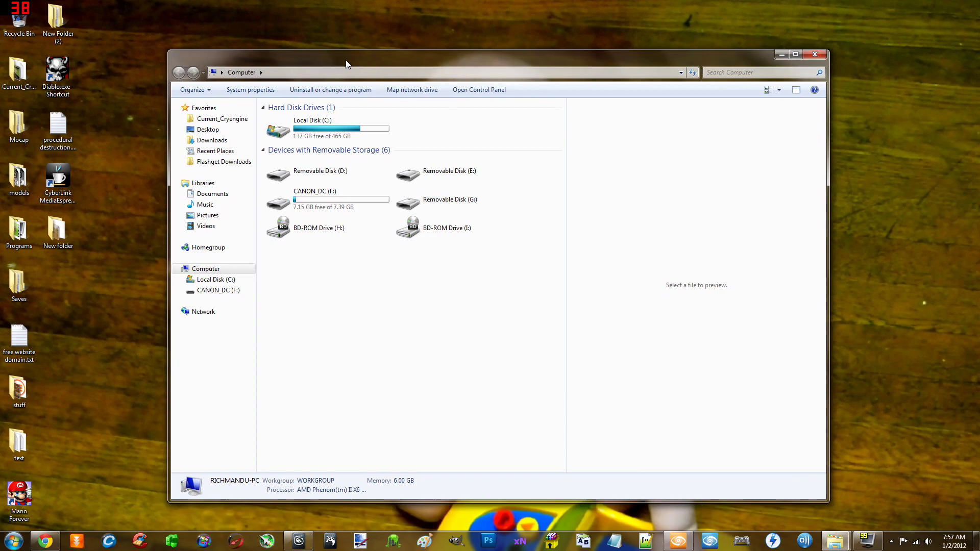
click(232, 123)
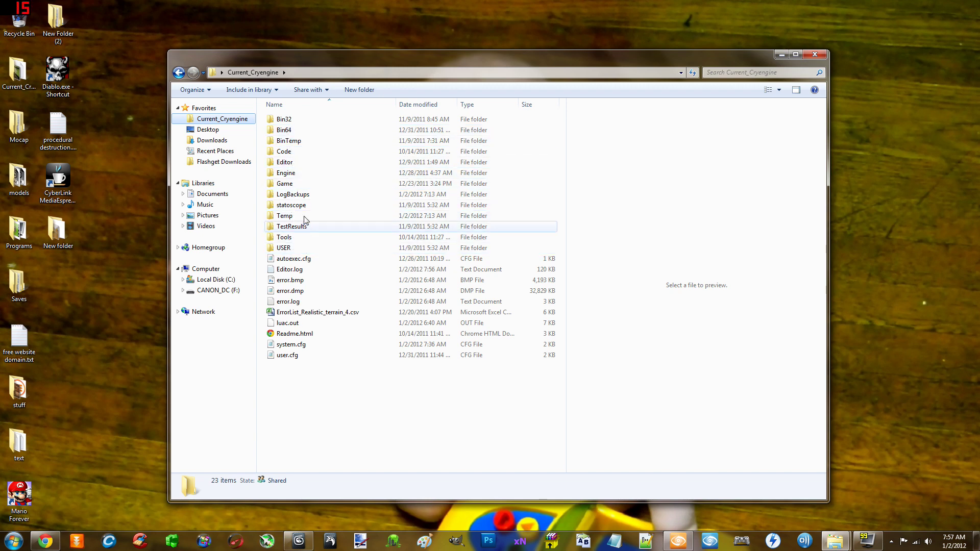
- Browse into Game > Libs > MaterialEffects and preview SurfaceTypes.xml in the preview pane
drag(374, 58, 400, 64)
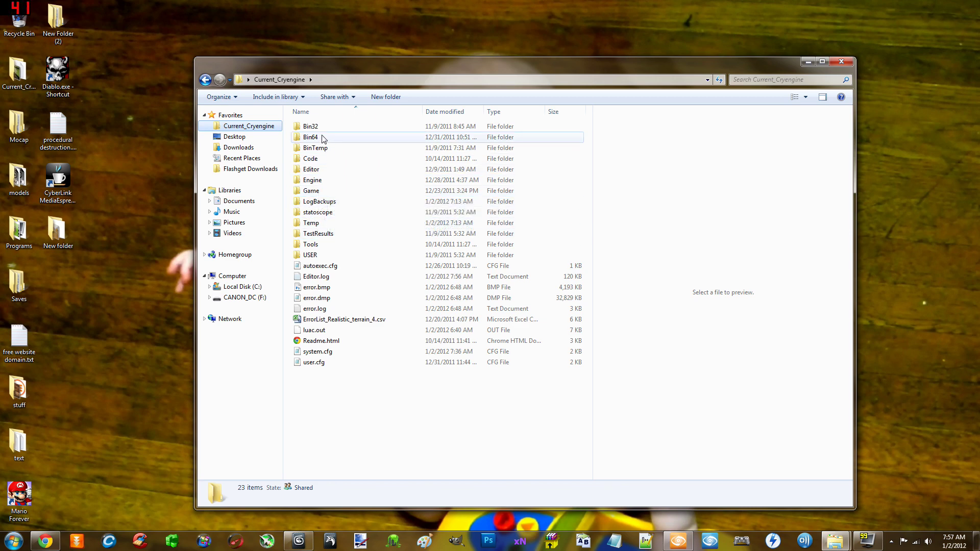
double_click(314, 191)
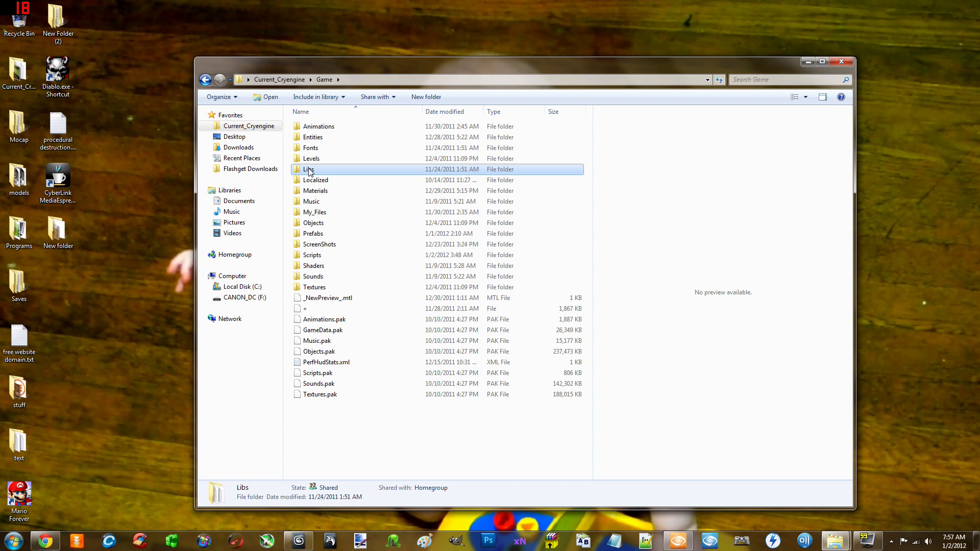
double_click(309, 170)
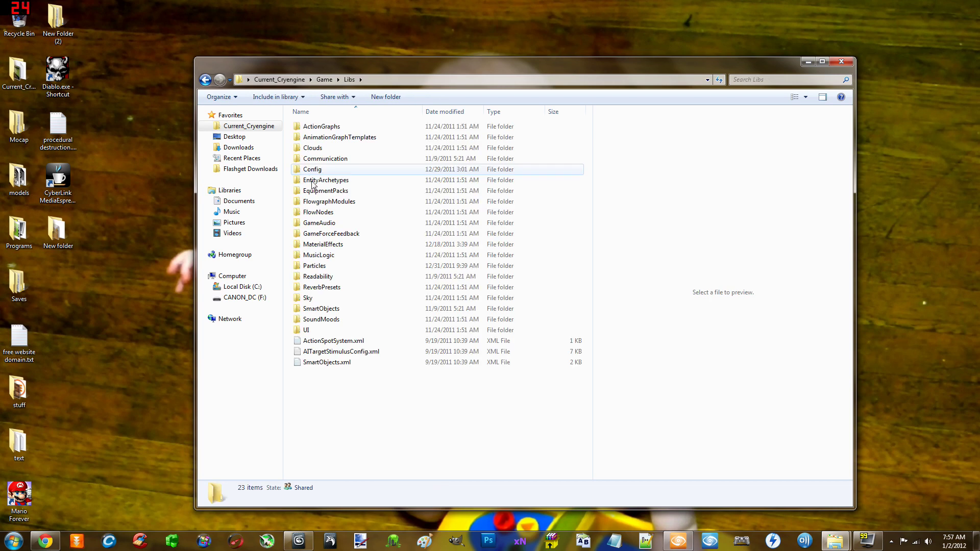
double_click(319, 248)
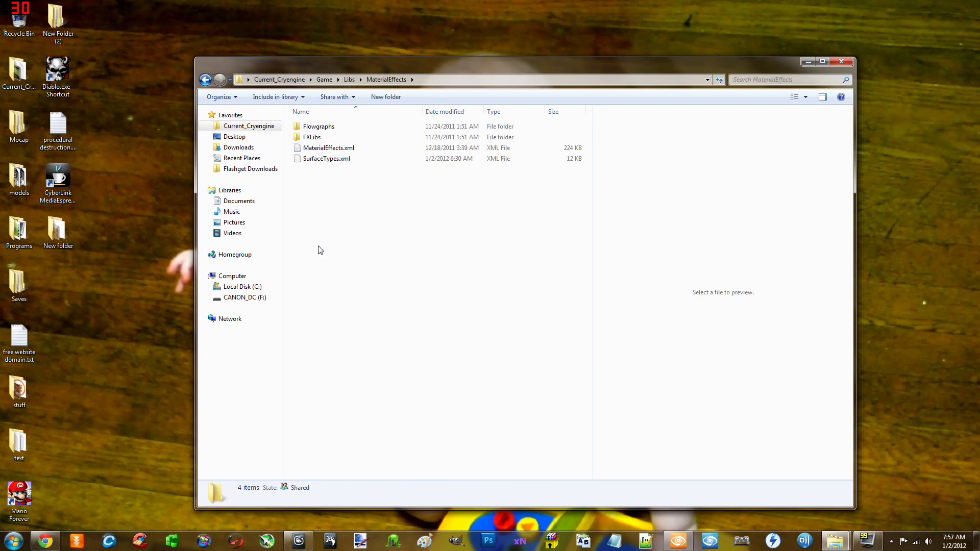
click(337, 162)
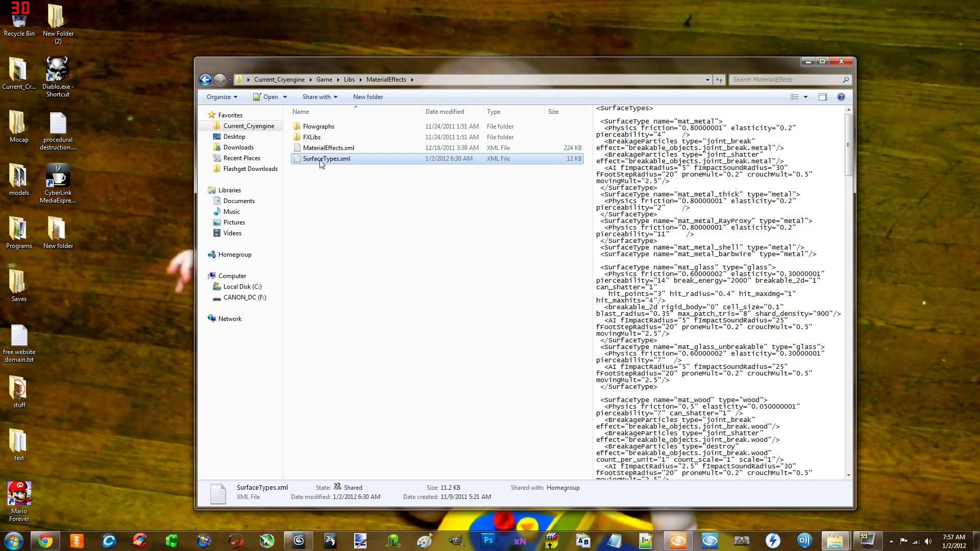
click(344, 148)
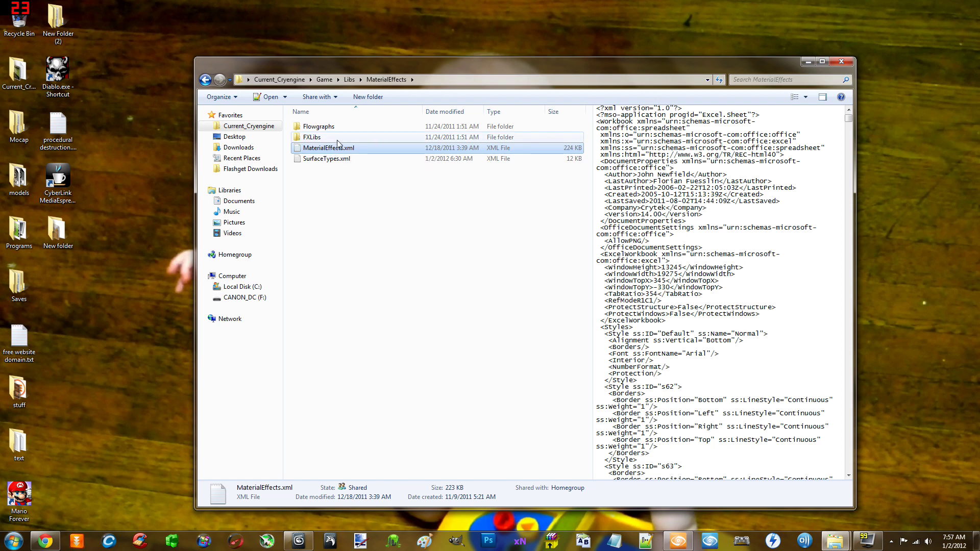
click(330, 160)
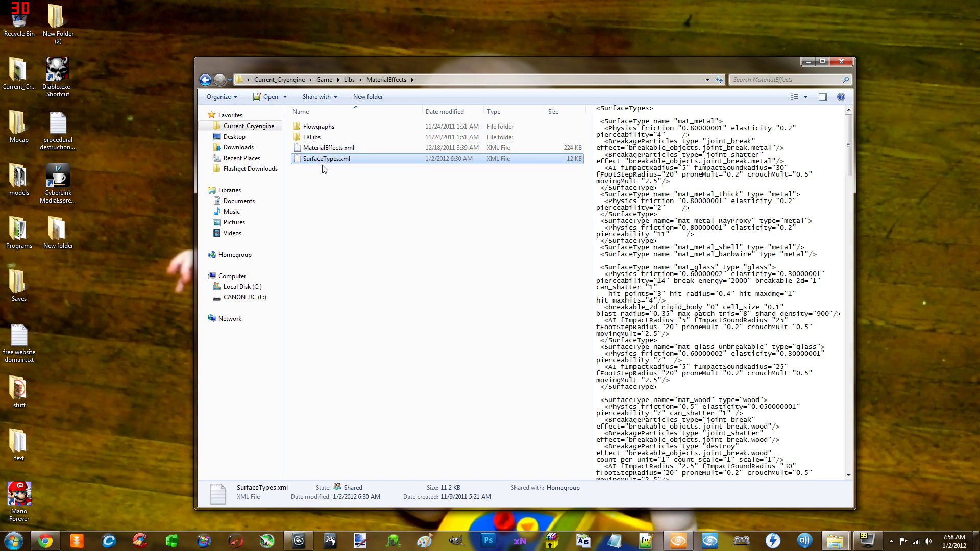
- Open SurfaceTypes.xml maximized in Notepad++, then show the Lua script registering explosion shapes
double_click(325, 162)
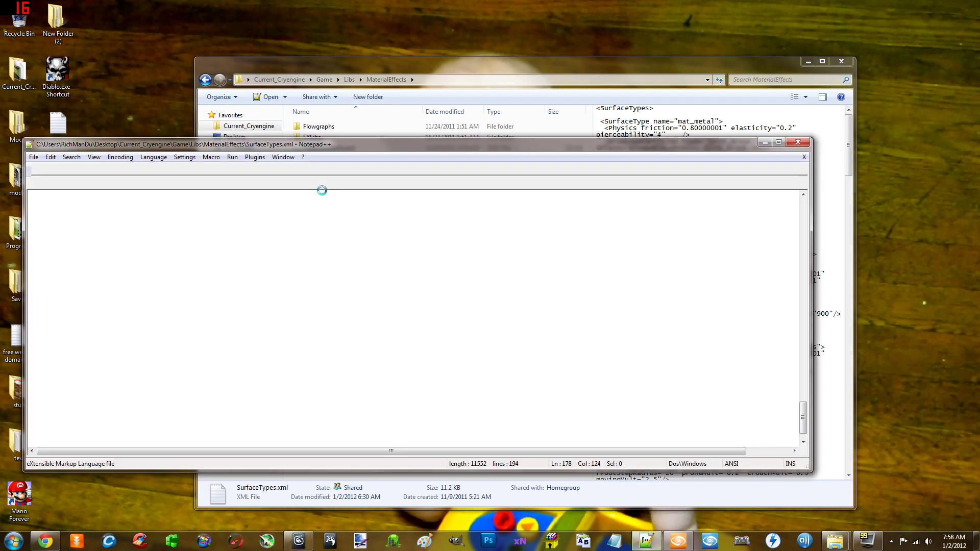
drag(334, 146, 375, 58)
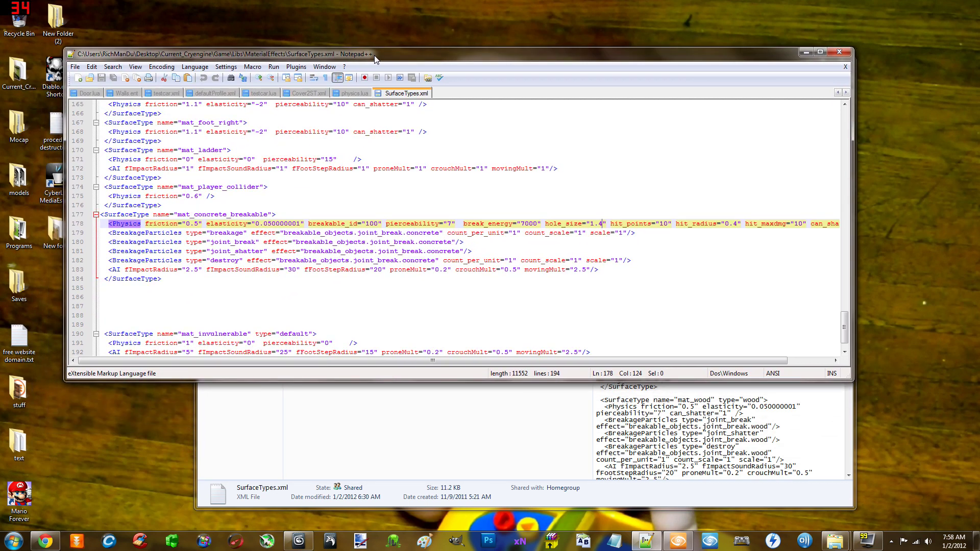
double_click(375, 55)
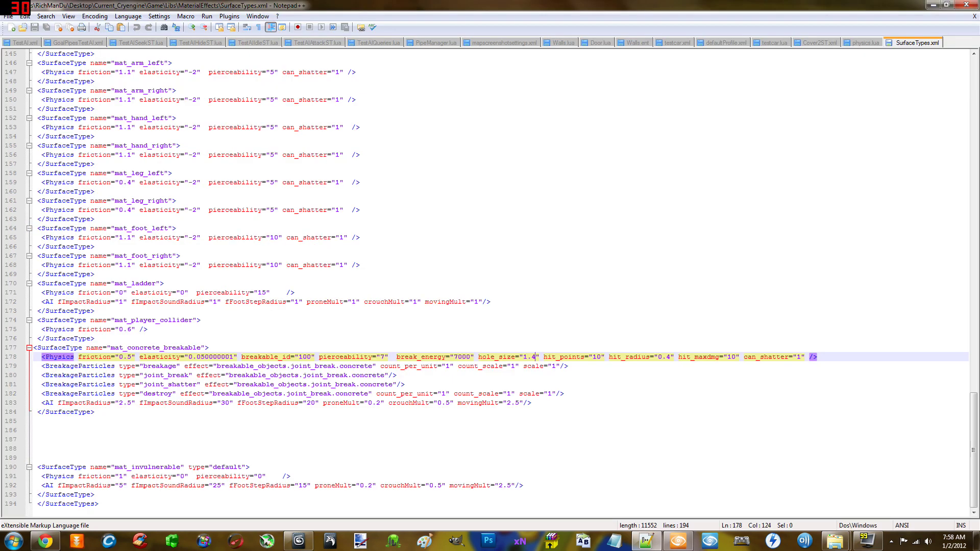
click(866, 43)
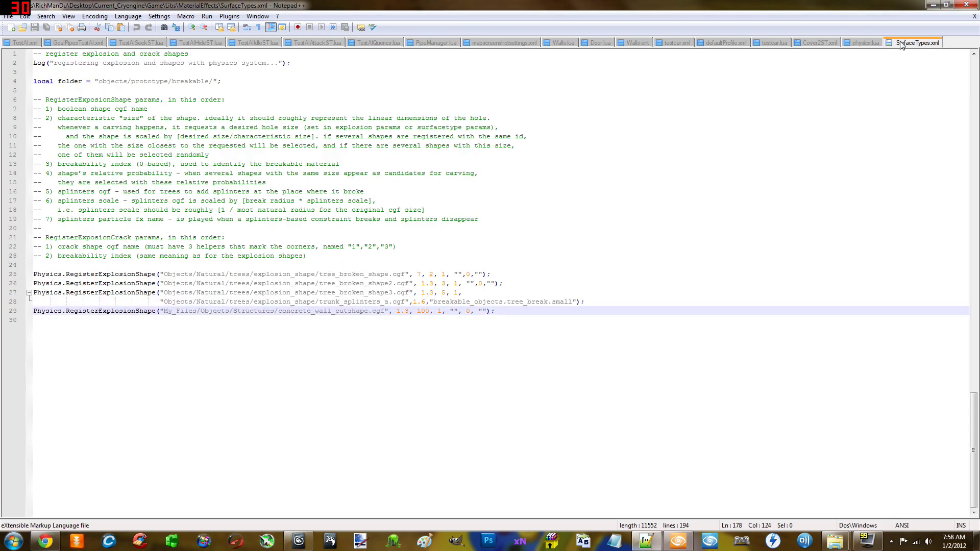